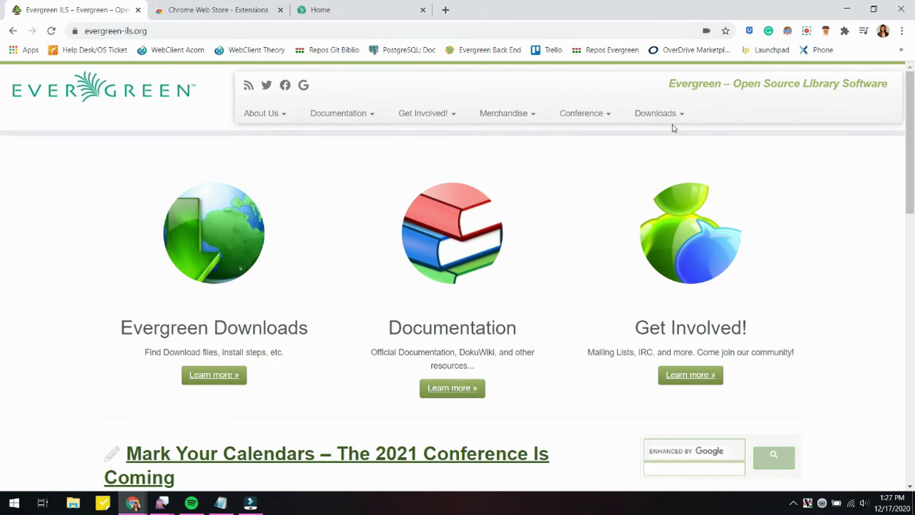
- From the Evergreen Downloads page, download the Windows Hatch Installer 0.3.2 in the Web Staff Client Extension row
mouse_move(675, 120)
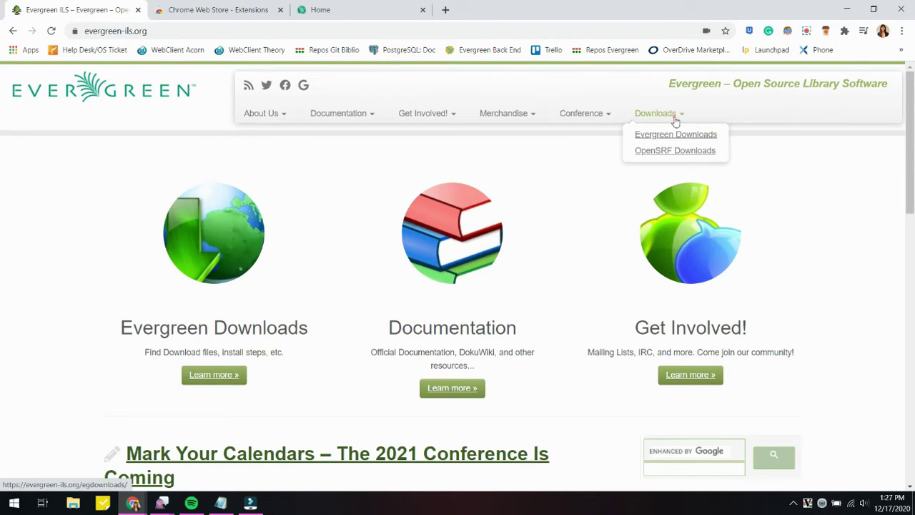
click(715, 141)
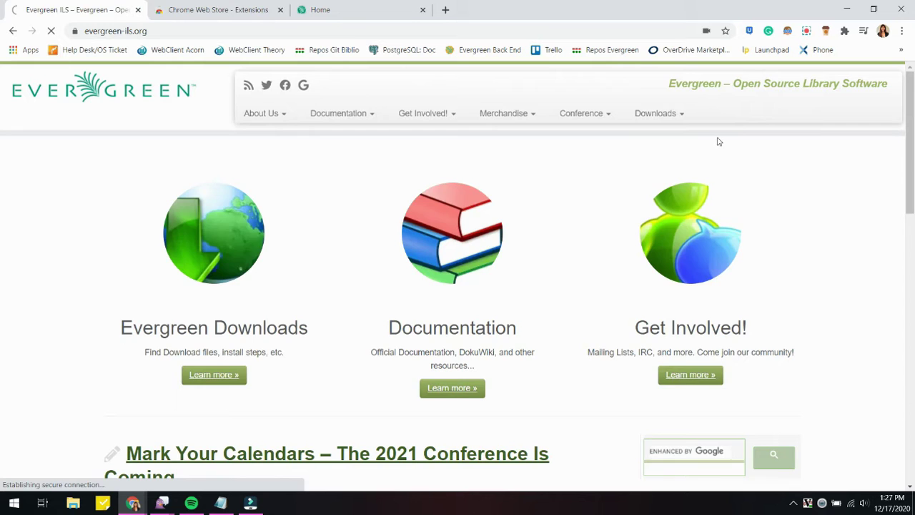
scroll(243, 247, down, 5)
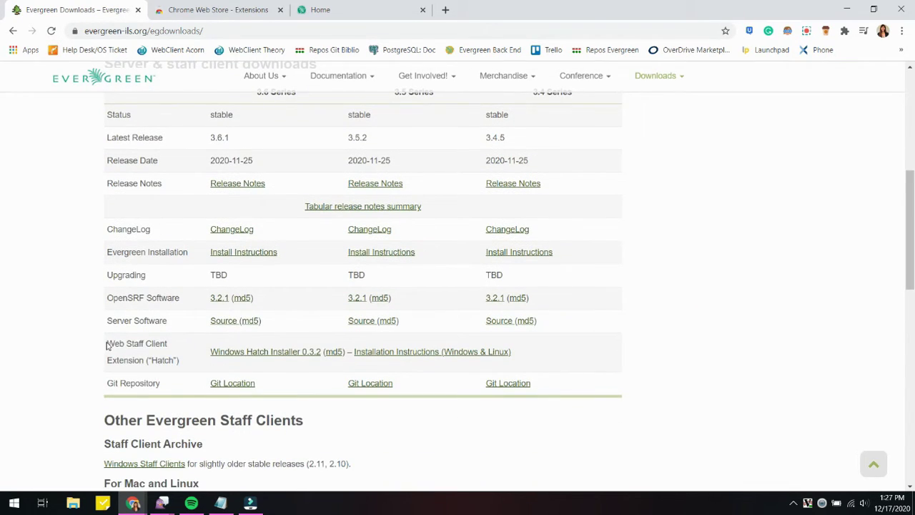
mouse_move(107, 344)
mouse_down()
mouse_move(188, 351)
mouse_move(190, 365)
mouse_up()
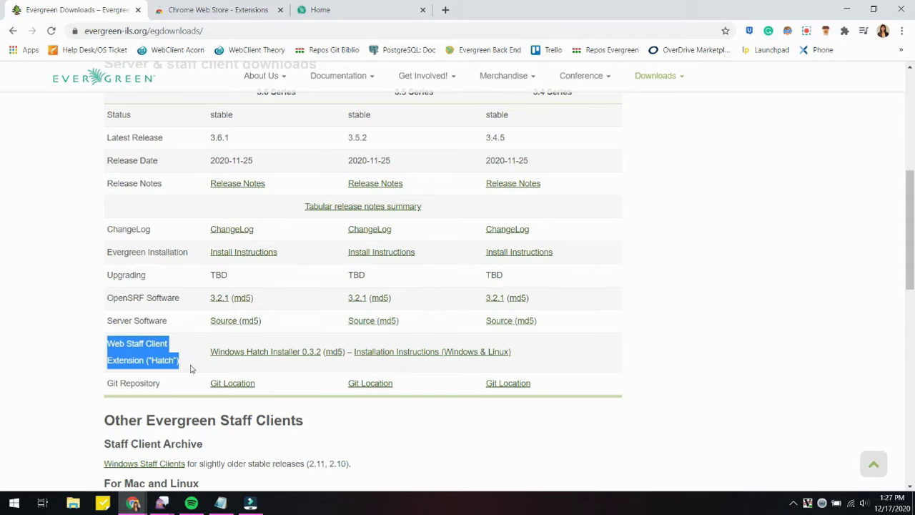
click(190, 368)
click(291, 358)
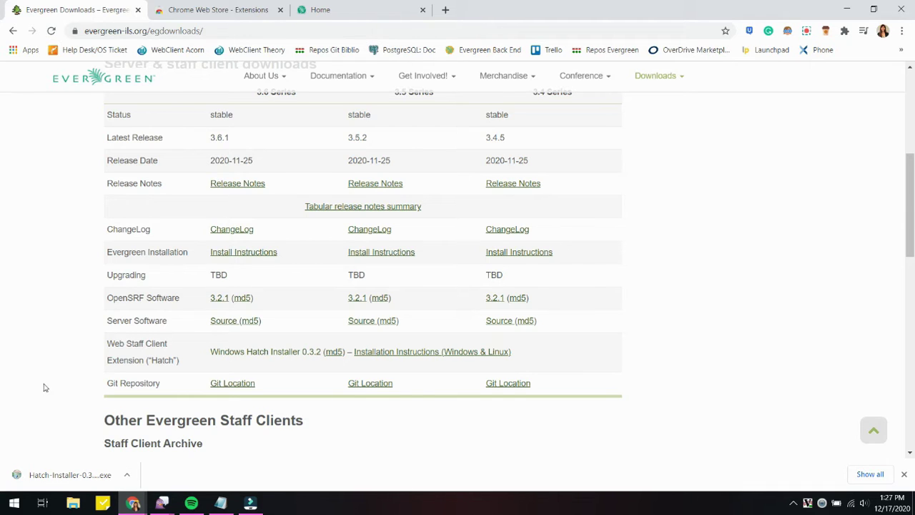
- Launch the downloaded Hatch installer, allowing it past the Windows unrecognized-app warning
click(71, 478)
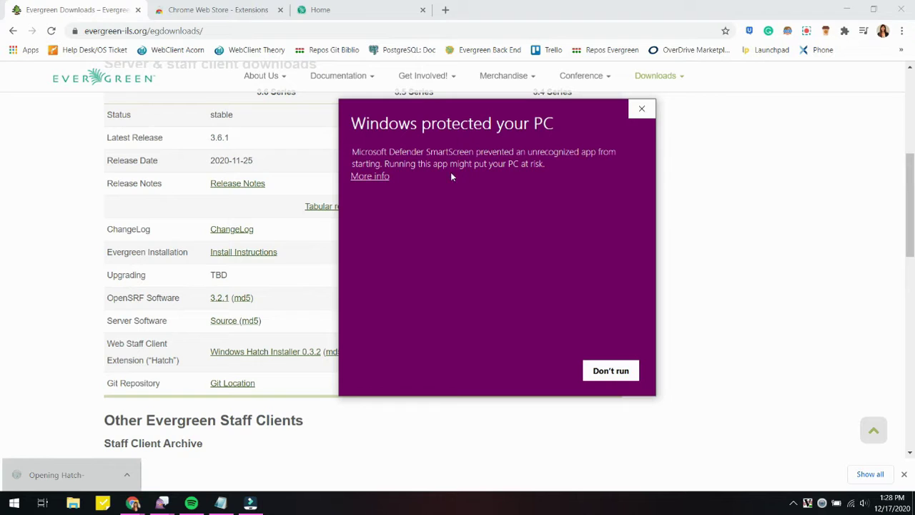
click(370, 176)
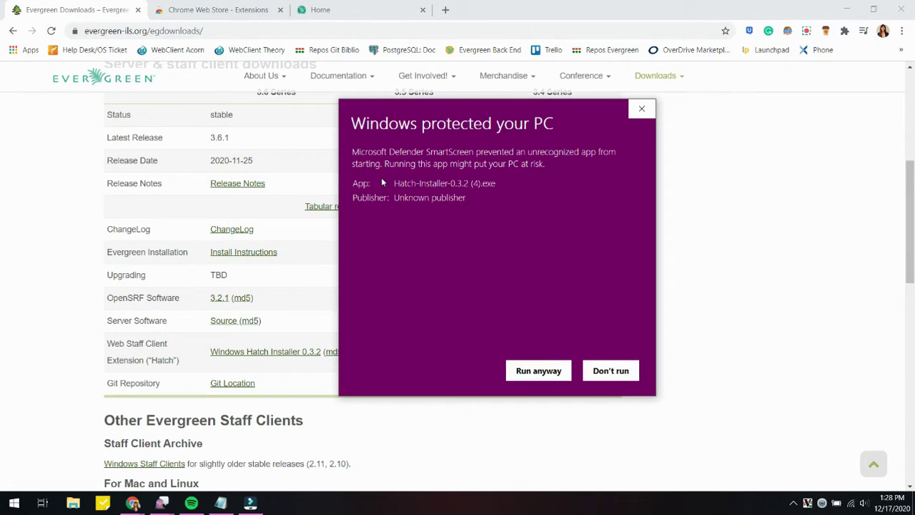
click(561, 379)
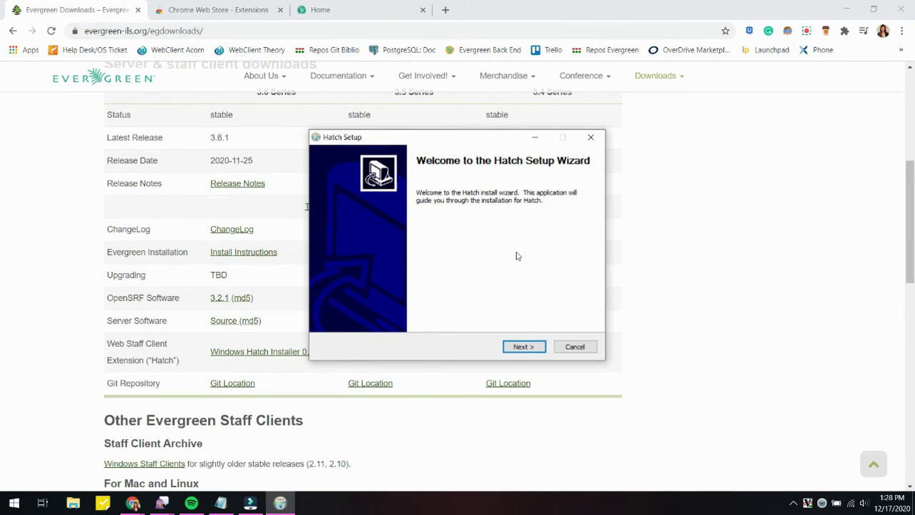
- Complete the Hatch Setup wizard, accepting the GPL license and installing to the default location
click(525, 346)
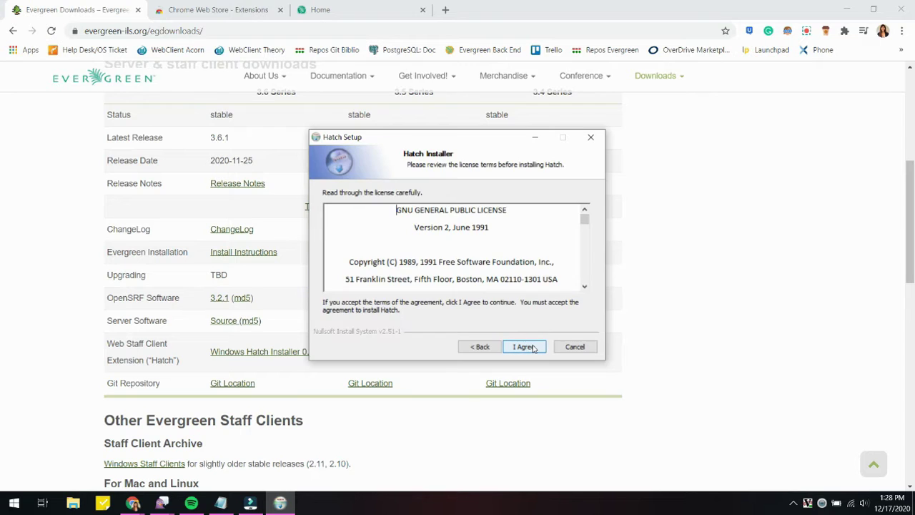
click(533, 347)
click(532, 348)
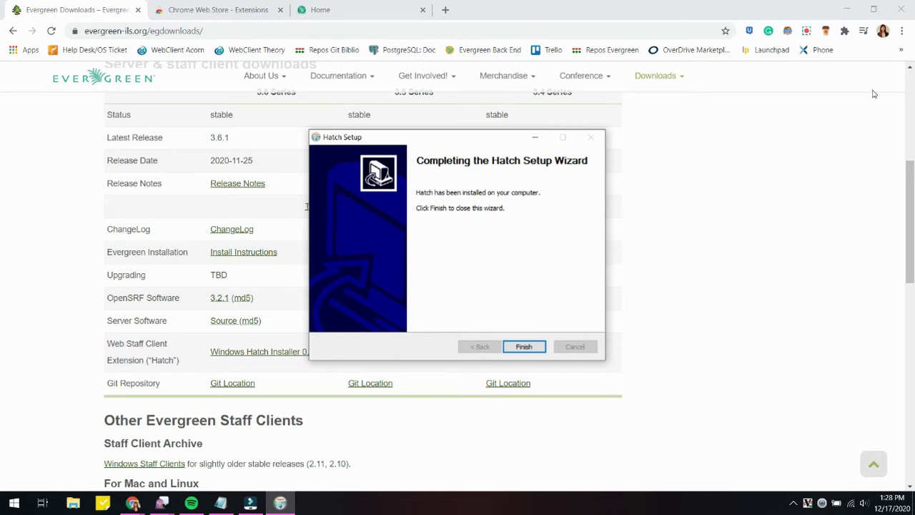
click(524, 346)
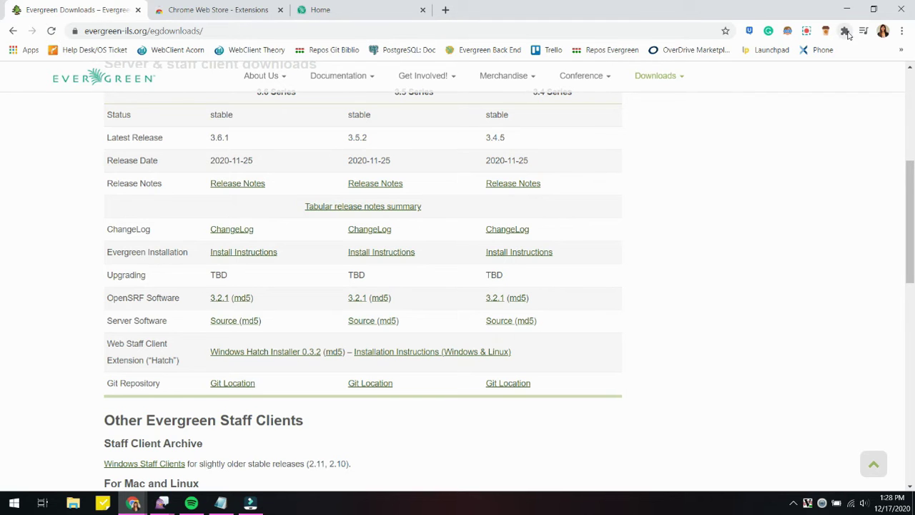
- Remove the Hatch Native Messenger 0.2.2 extension from Chrome's Manage extensions page
click(845, 31)
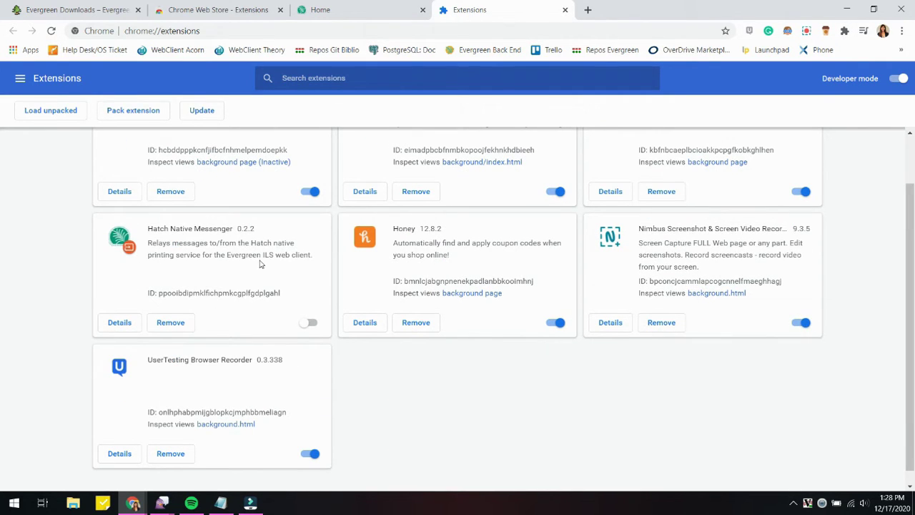
click(309, 323)
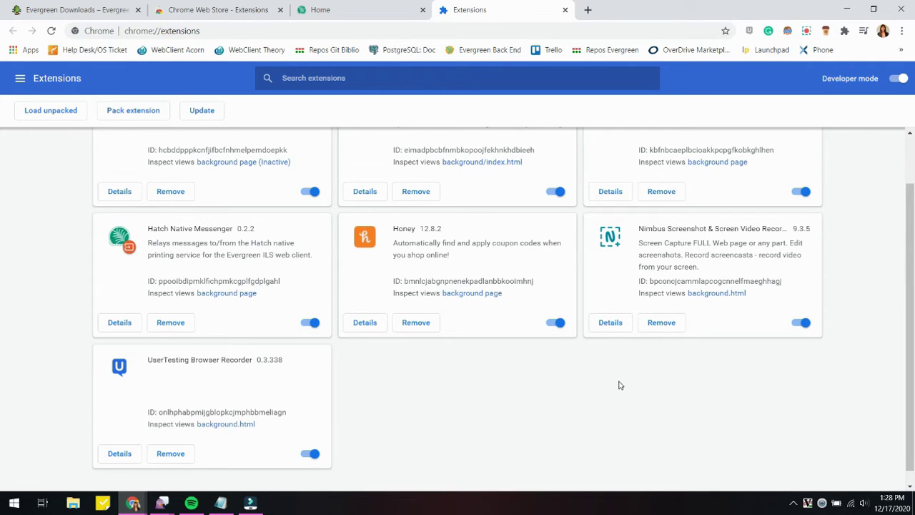
scroll(619, 386, up, 2)
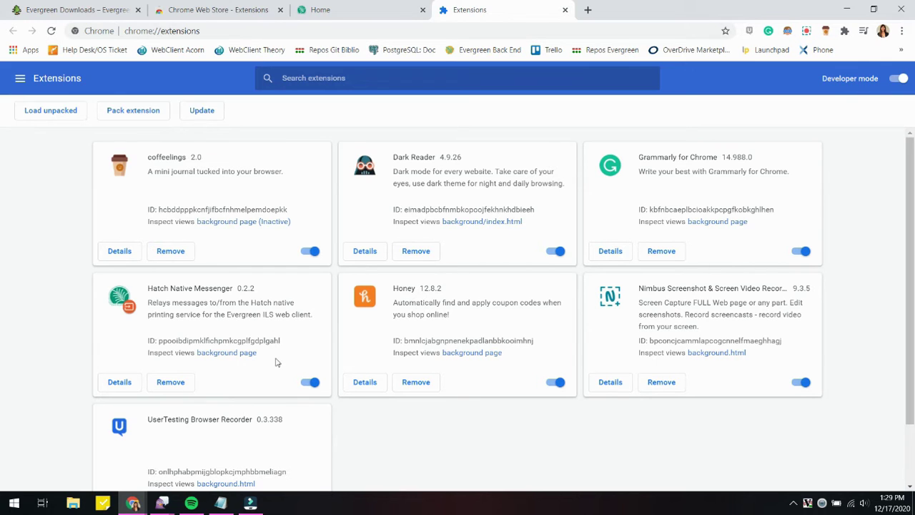
click(178, 383)
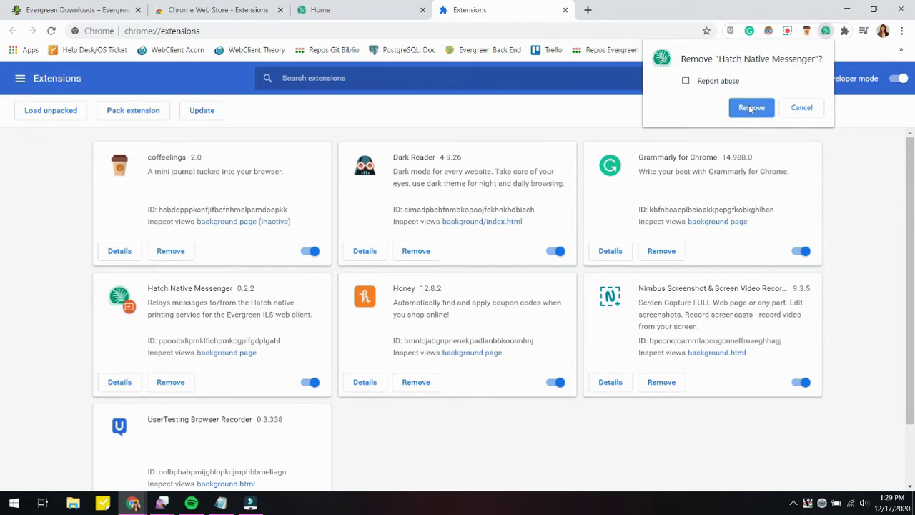
click(751, 108)
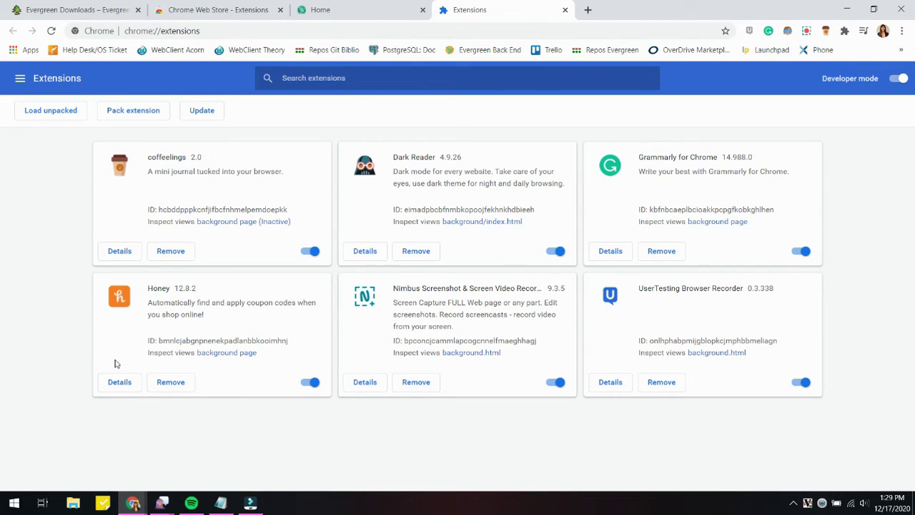
- Search the Chrome Web Store for 'hatch'
click(188, 11)
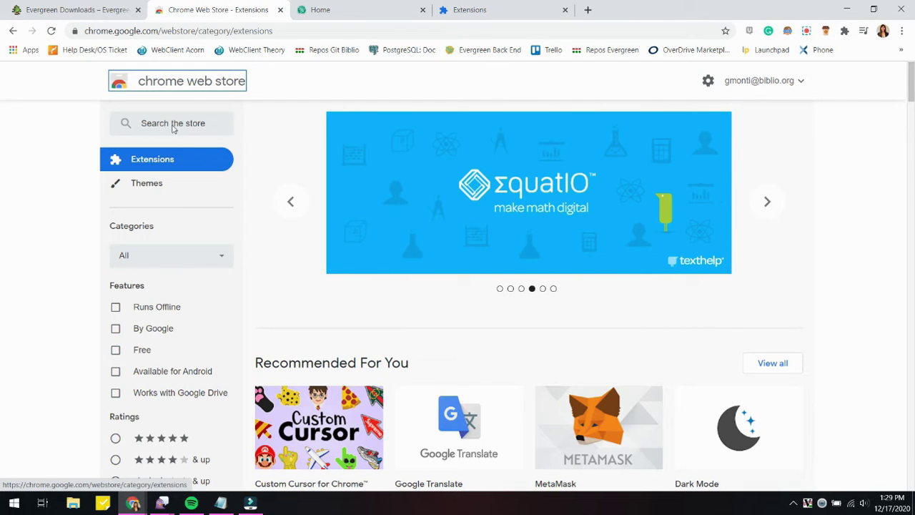
click(194, 124)
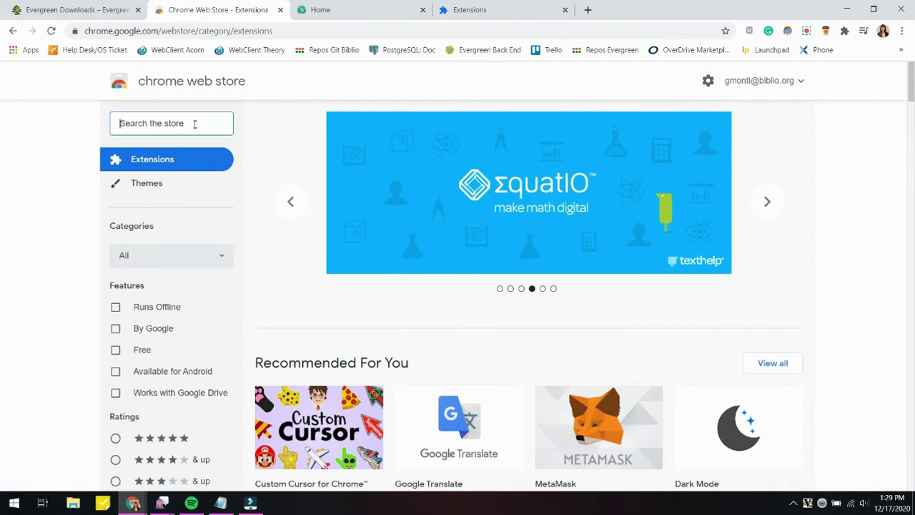
text(hatch)
key(Return)
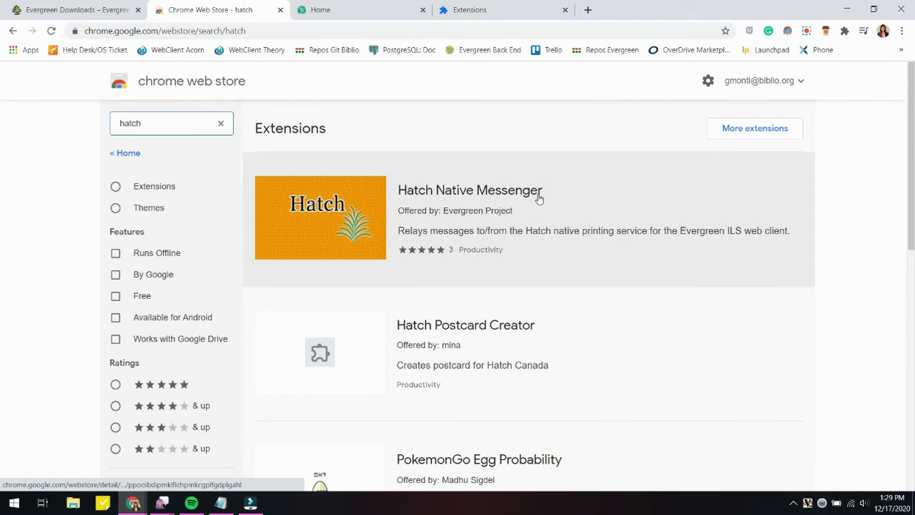
- Add the Hatch Native Messenger extension to Chrome and dismiss the confirmation notice
click(584, 225)
click(736, 175)
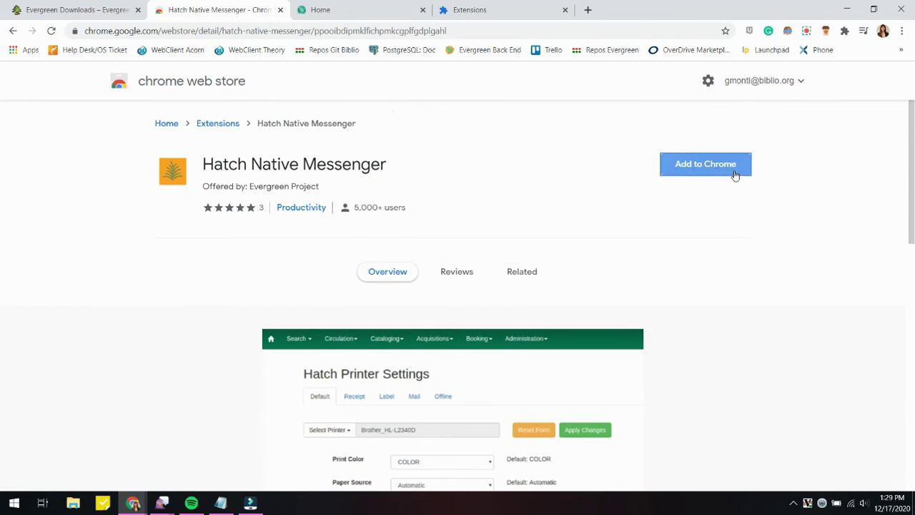
click(498, 152)
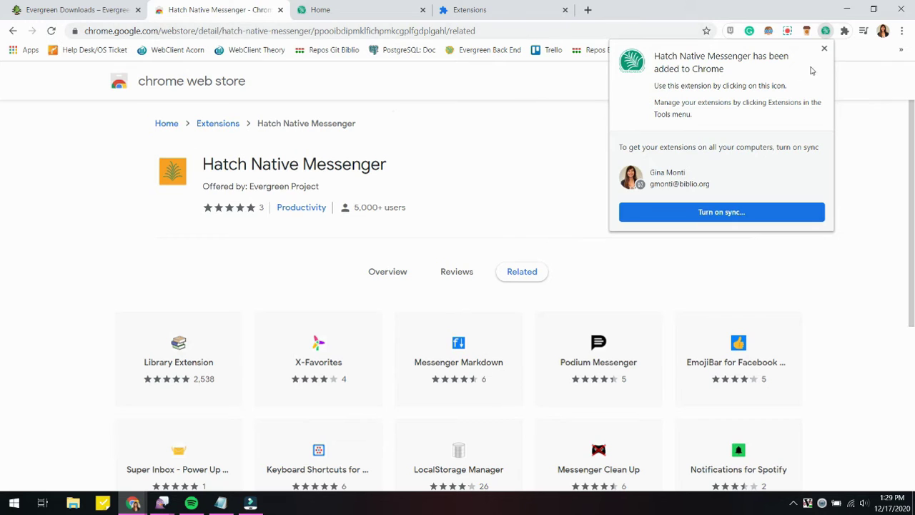
click(824, 49)
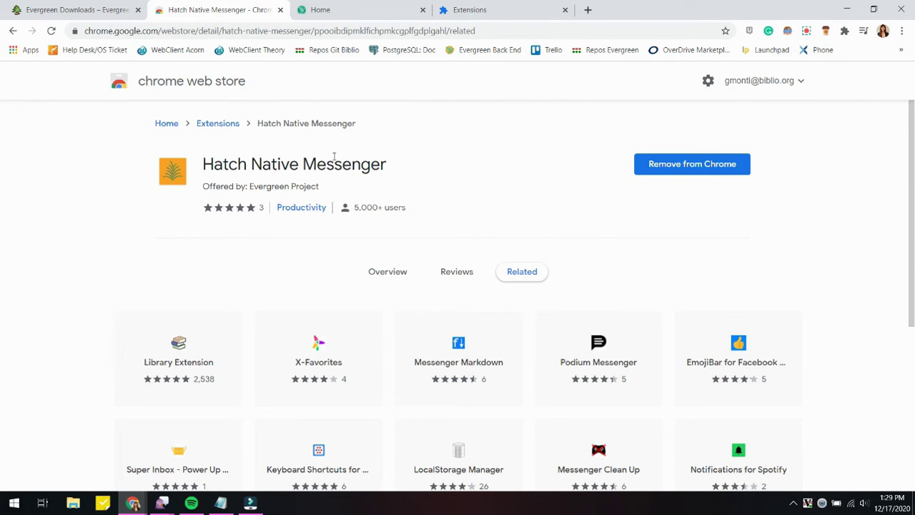
- Enable Use Hatch For Printing under Administration > Workstation > Print/Storage Service (Hatch), then return home
click(347, 14)
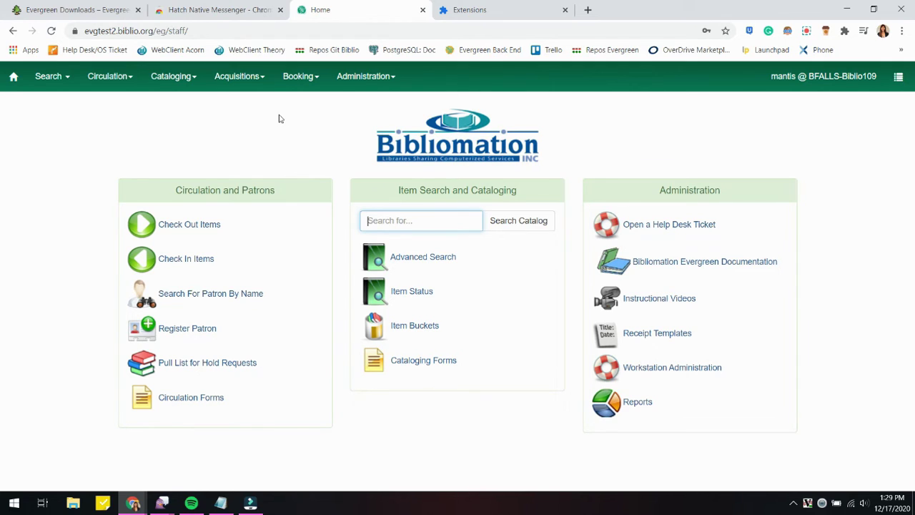
click(305, 109)
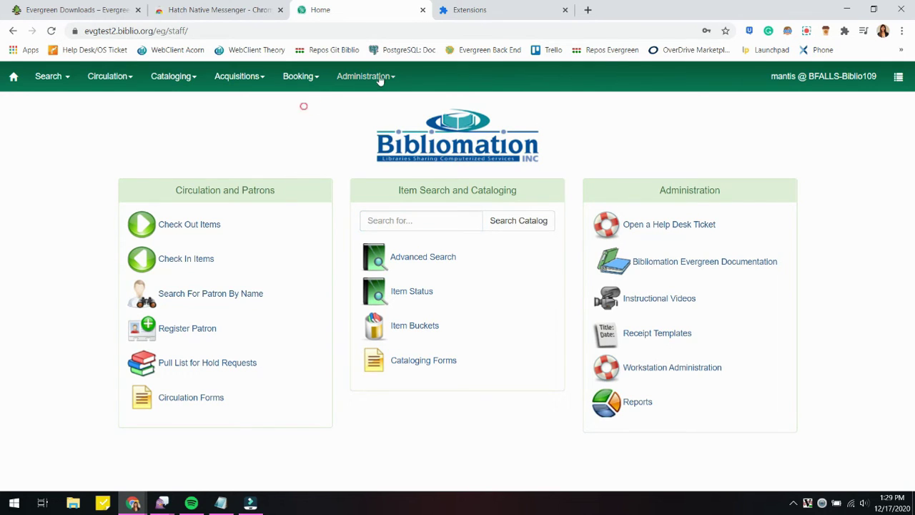
click(392, 80)
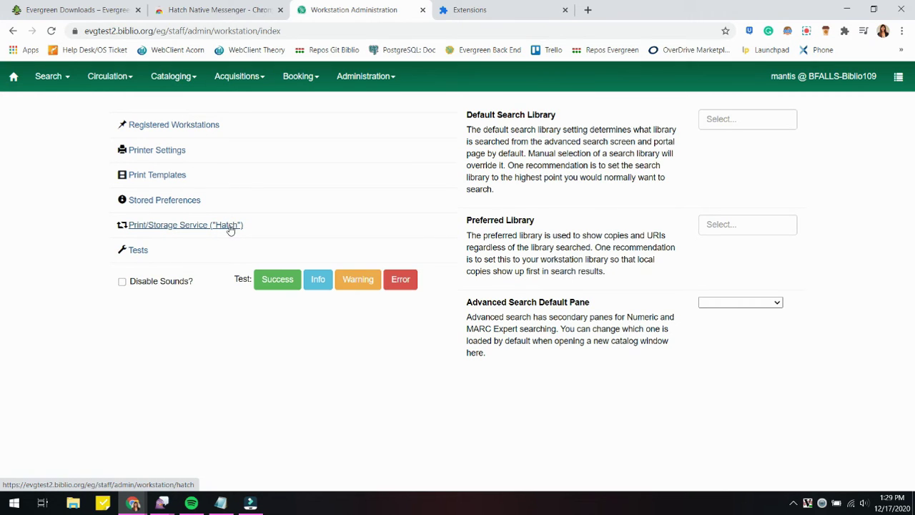
click(229, 226)
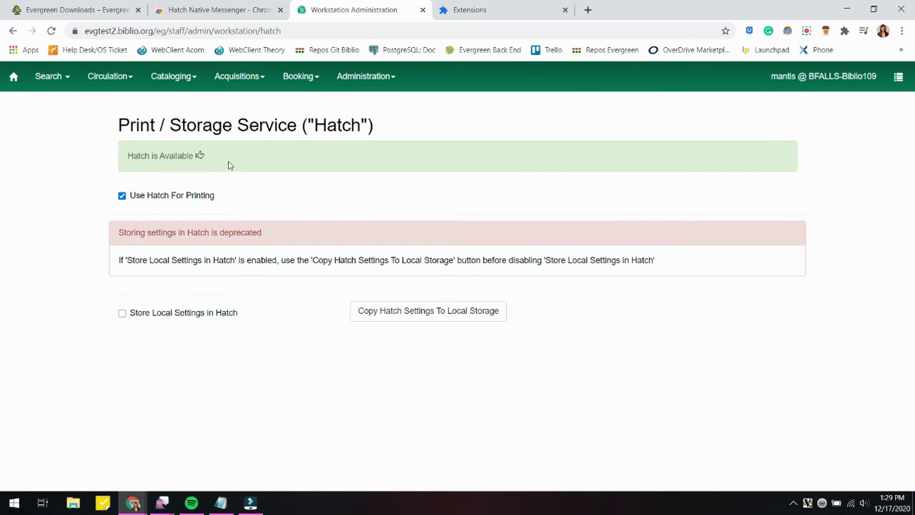
click(122, 197)
click(122, 197)
click(11, 77)
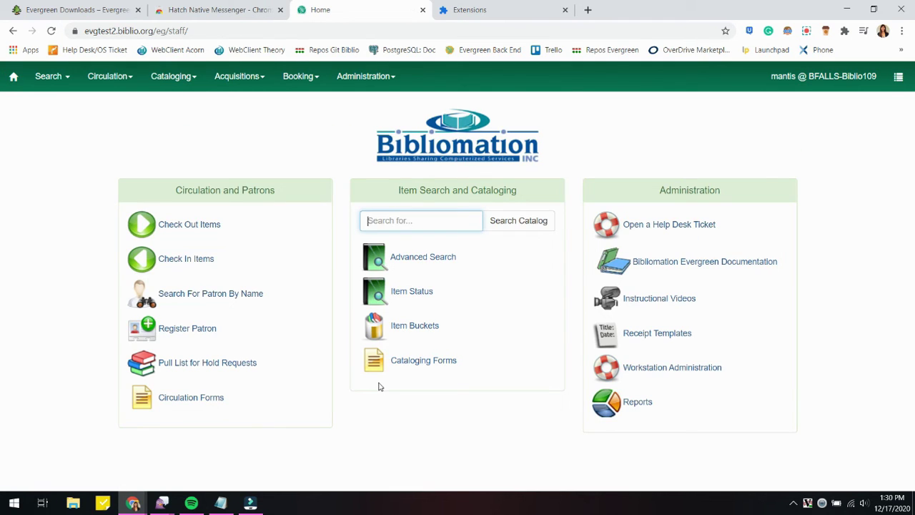
- Toggle Hatch Native Messenger 0.2.2 off and back on, then search Windows for 'program'
click(503, 11)
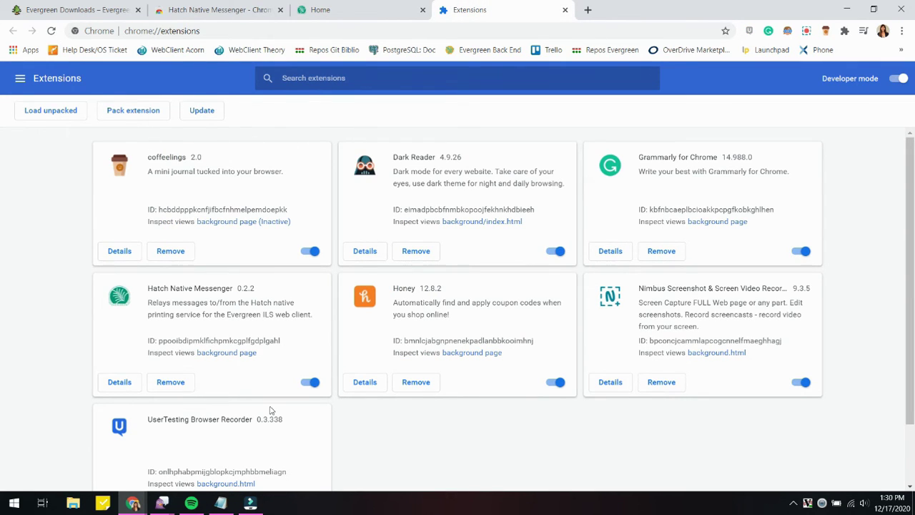
click(309, 385)
click(311, 384)
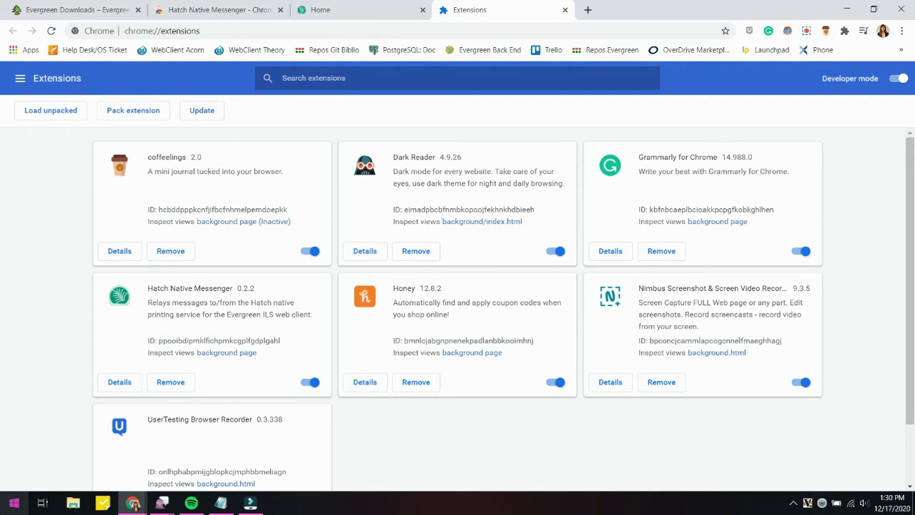
click(14, 502)
text(program)
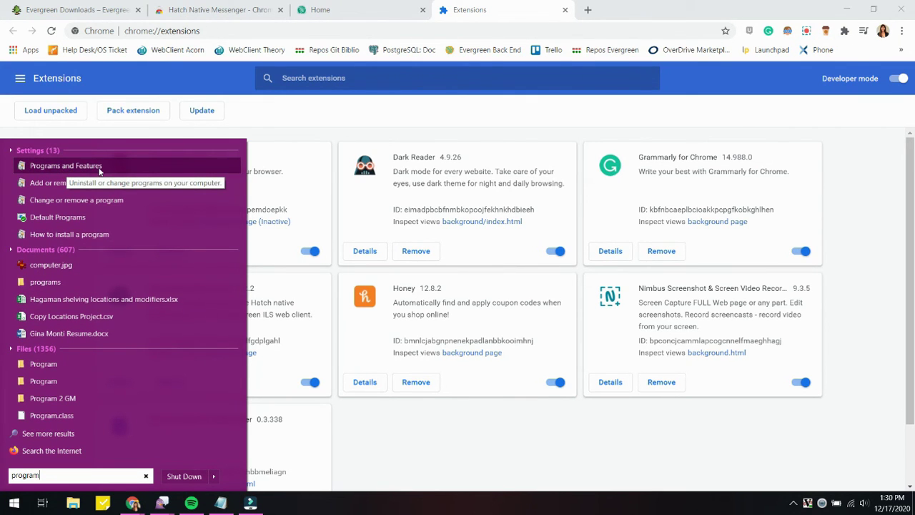
- Confirm Programs and Features lists Evergreen ILS - Hatch 0.3.2, then close it and return to Evergreen home
click(65, 165)
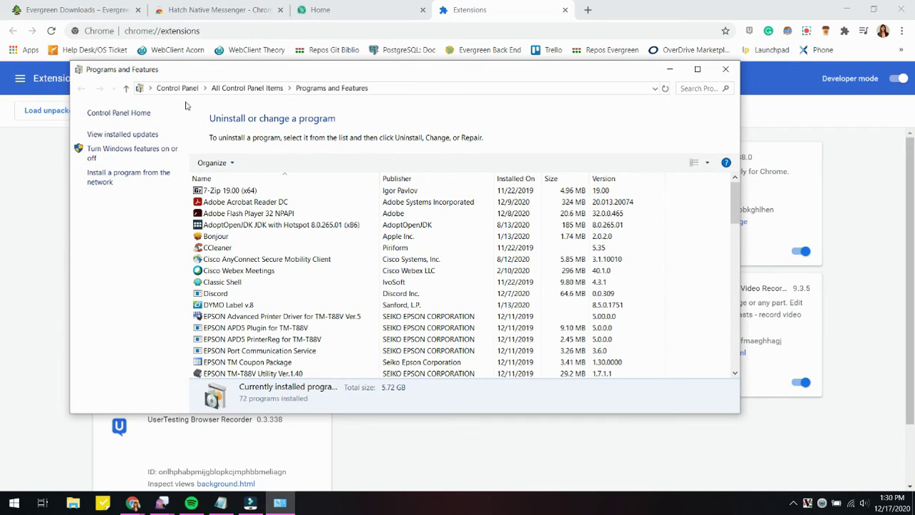
scroll(278, 259, down, 3)
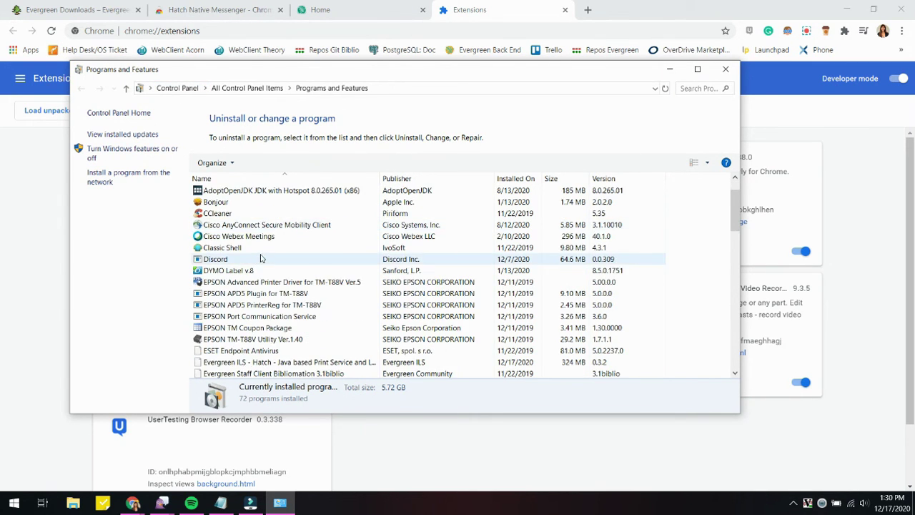
click(221, 293)
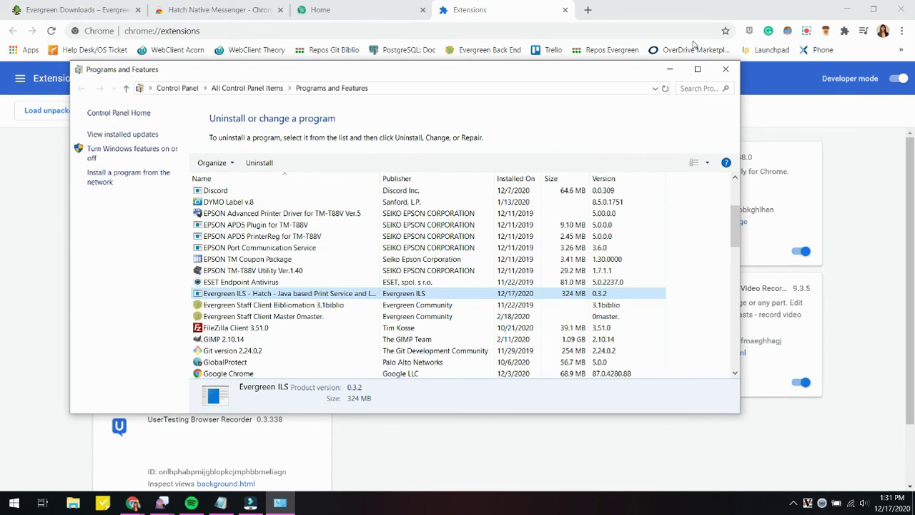
click(726, 69)
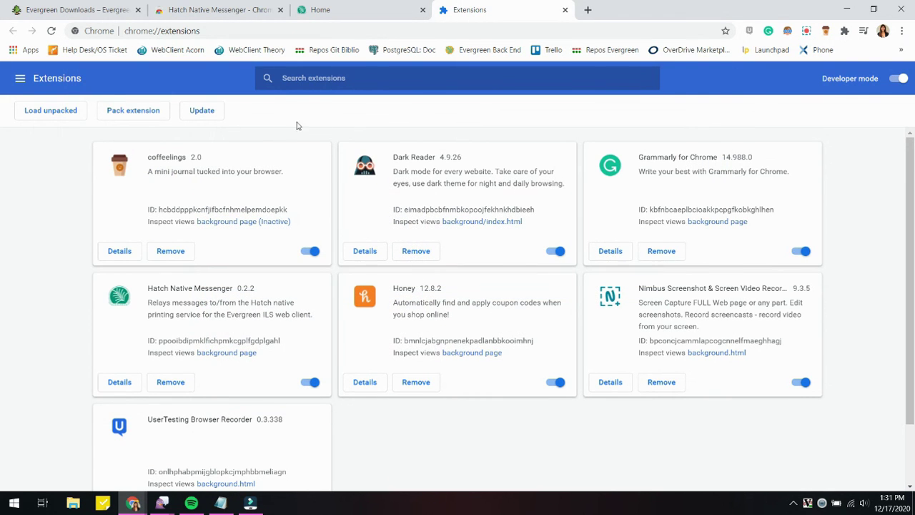
click(323, 12)
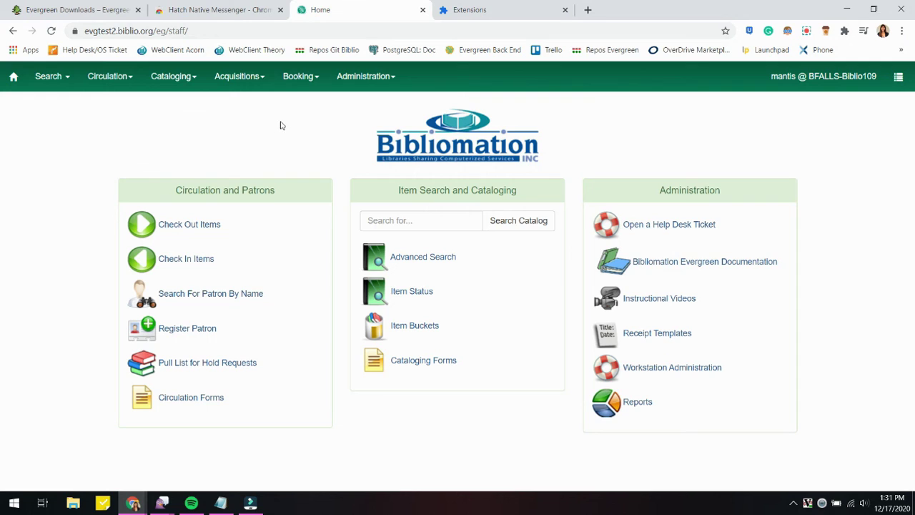